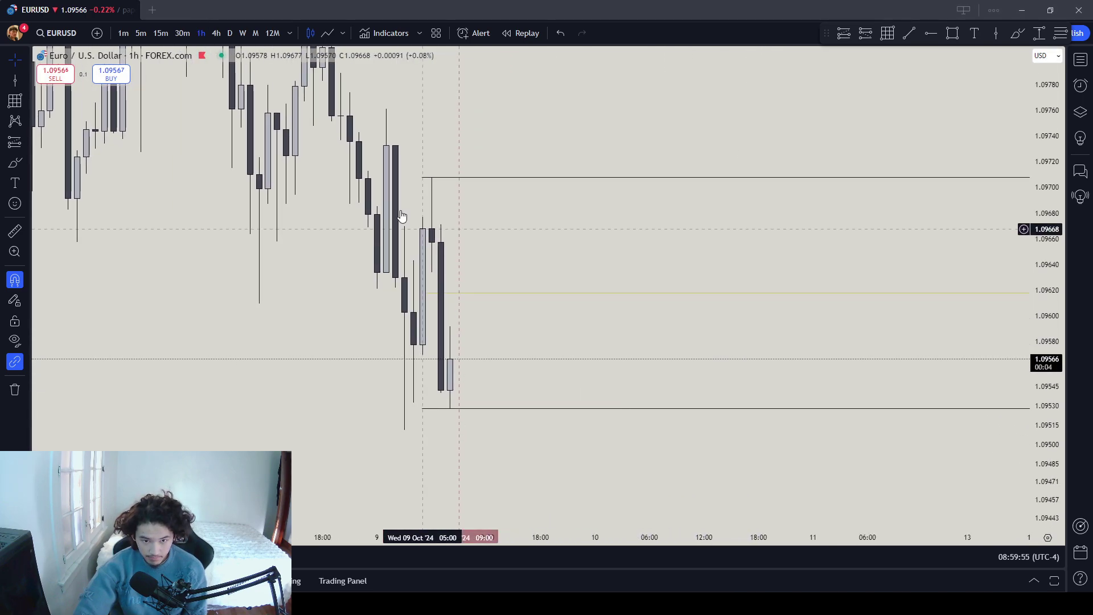
# Check the 4-hour chart, return to 1-hour, and draw a 1Hour CRH line at the candle high
pyautogui.click(219, 34)
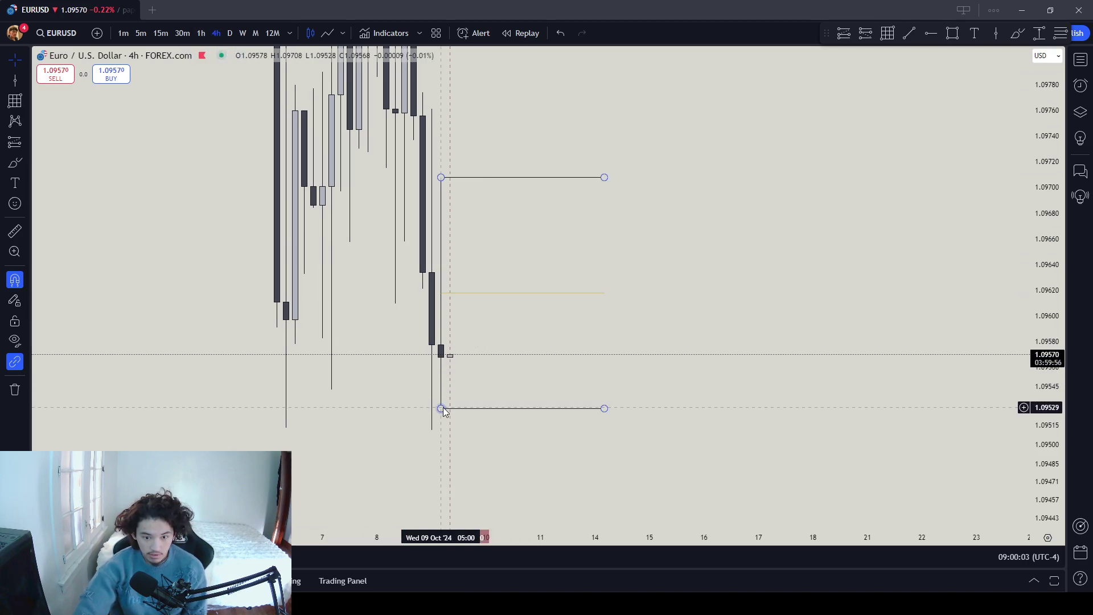
pyautogui.click(203, 32)
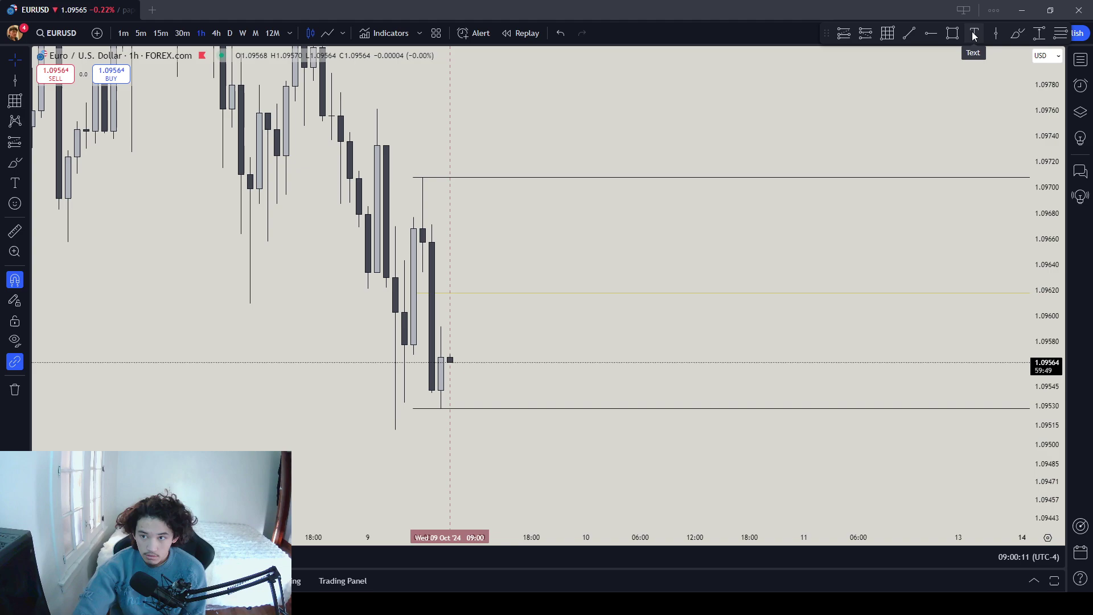
pyautogui.click(908, 32)
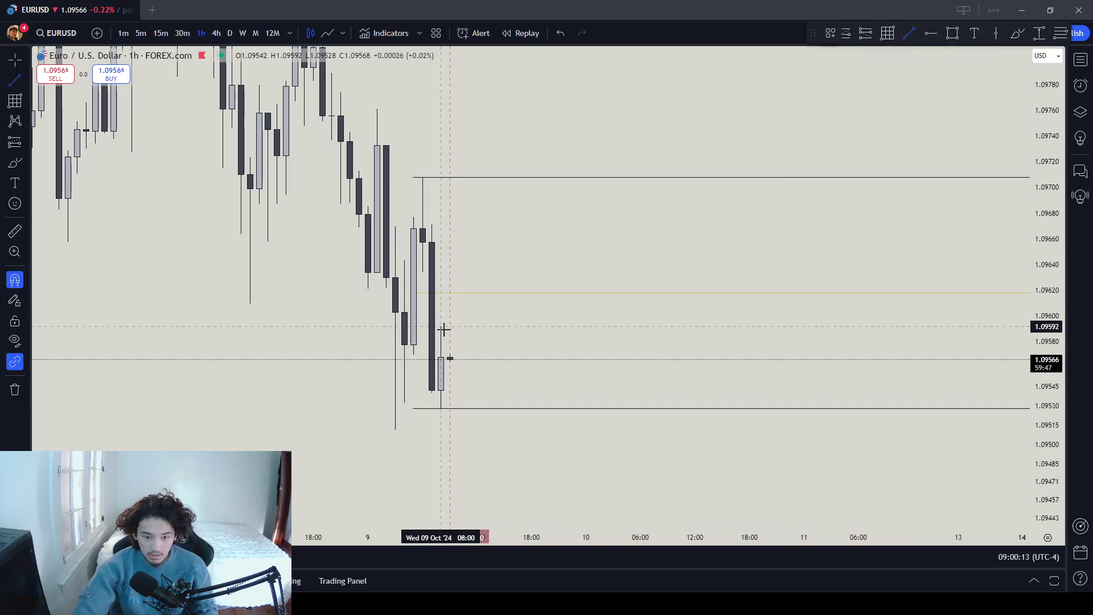
pyautogui.click(442, 325)
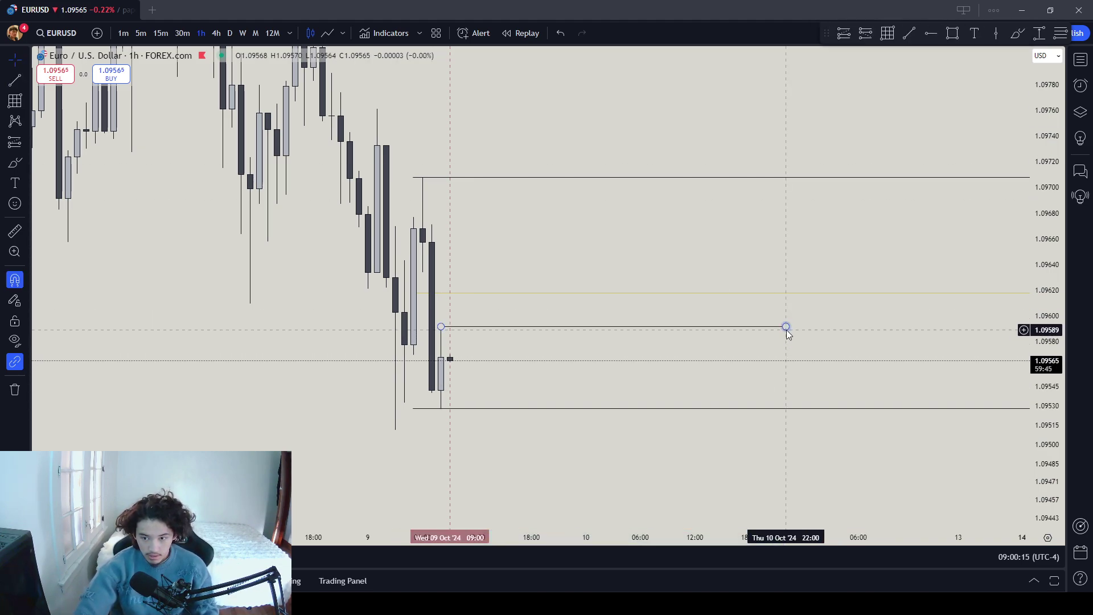
pyautogui.click(821, 327)
pyautogui.click(745, 327)
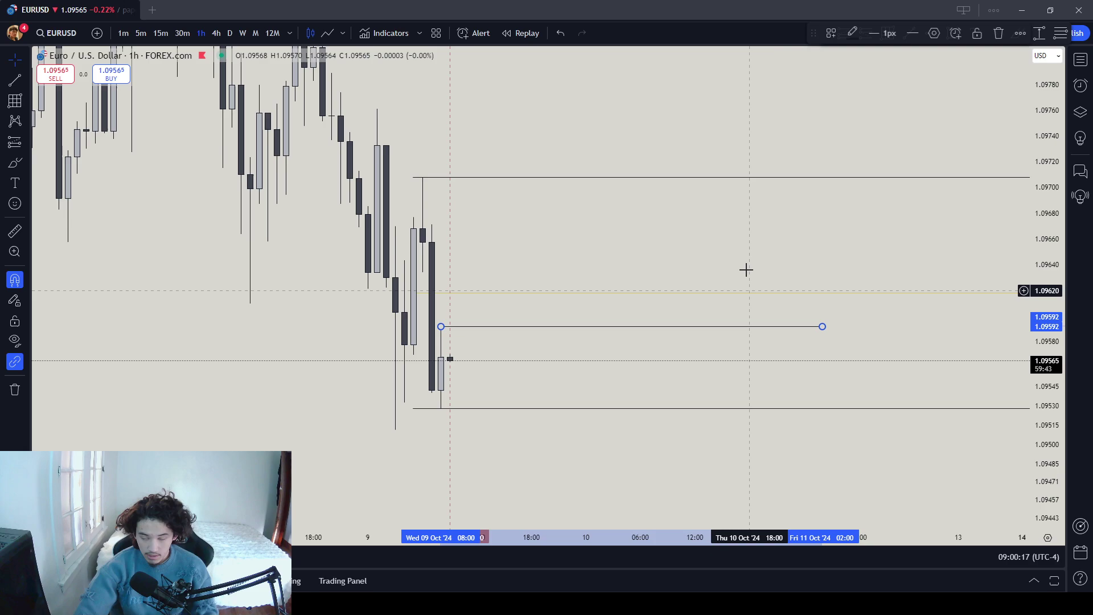
pyautogui.click(829, 33)
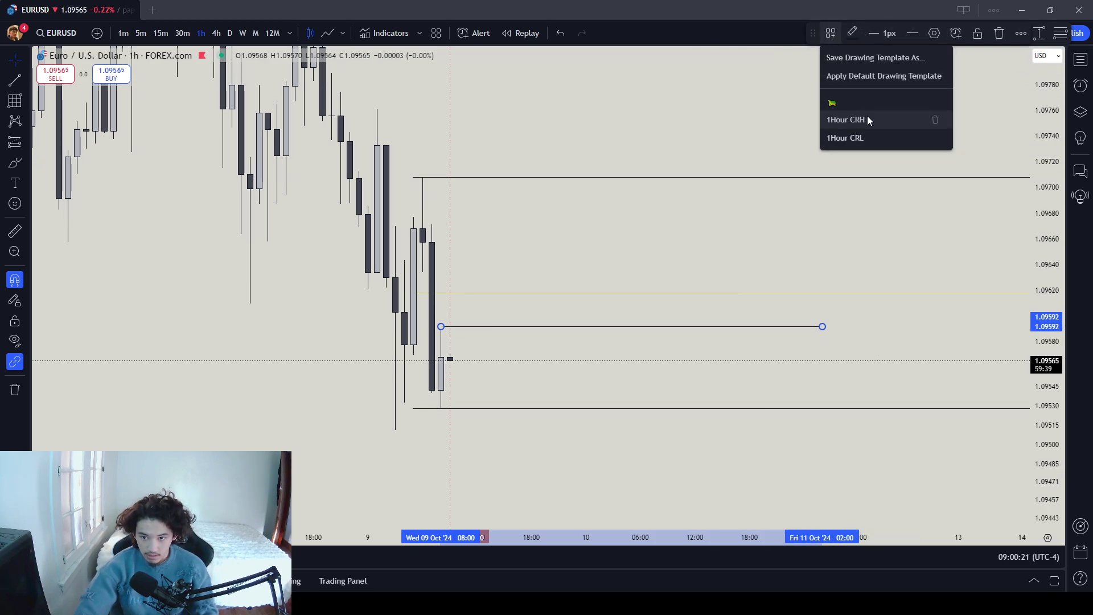
pyautogui.click(846, 119)
pyautogui.click(921, 58)
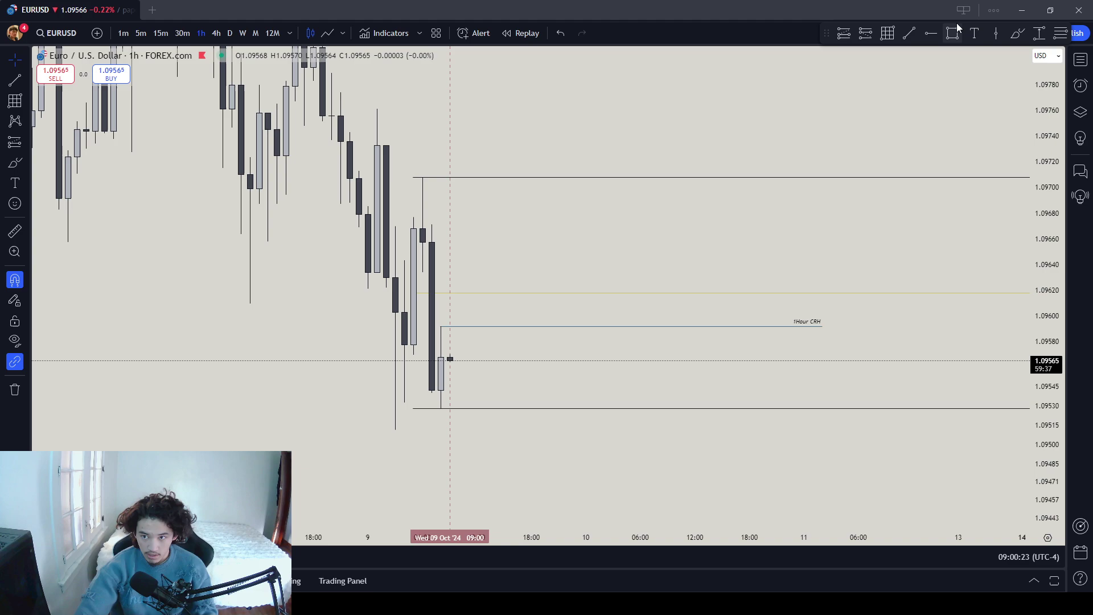
# Draw a line at the candle low and apply the red 1Hour CRL template
pyautogui.click(931, 33)
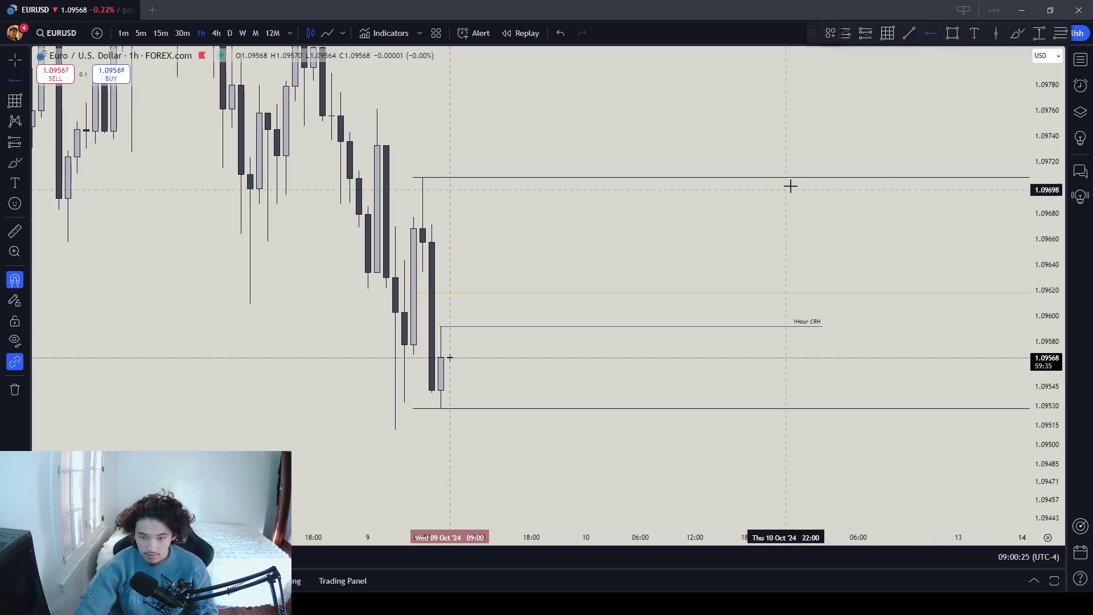
pyautogui.click(441, 407)
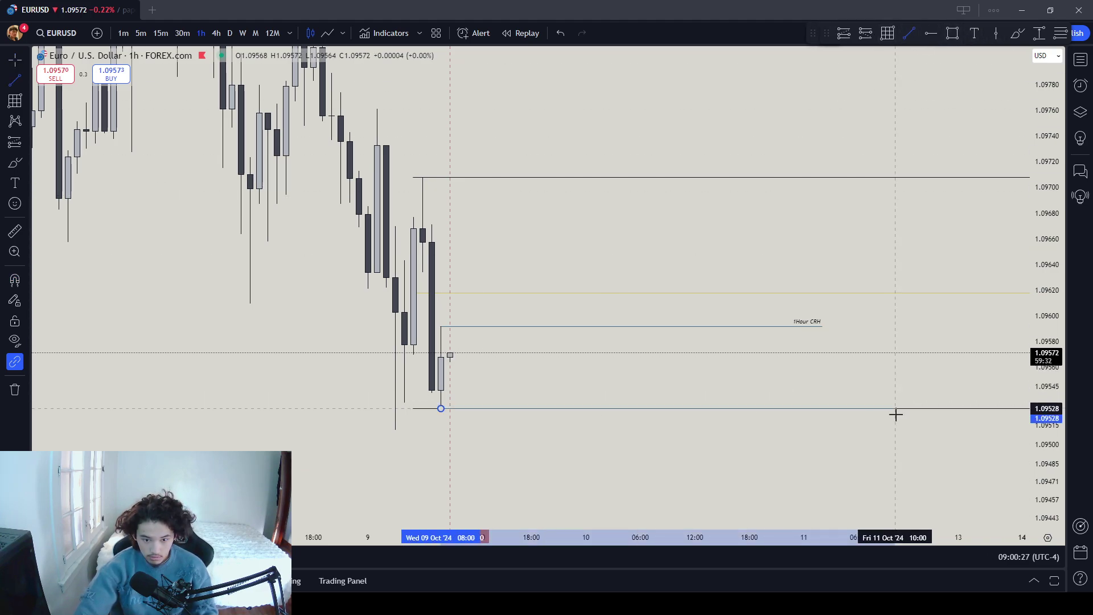
pyautogui.click(823, 414)
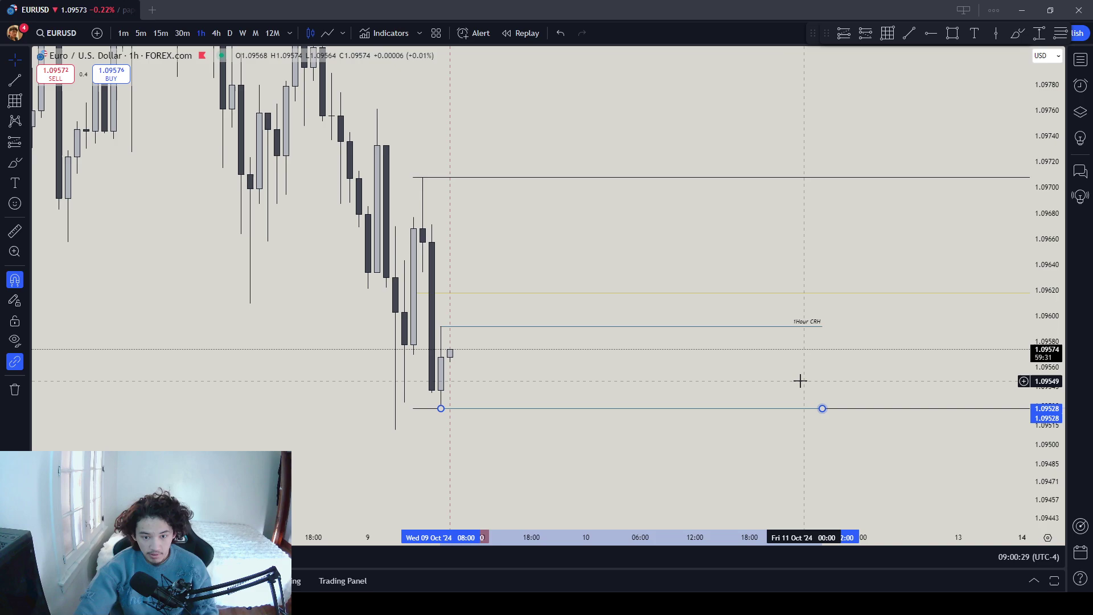
pyautogui.click(825, 49)
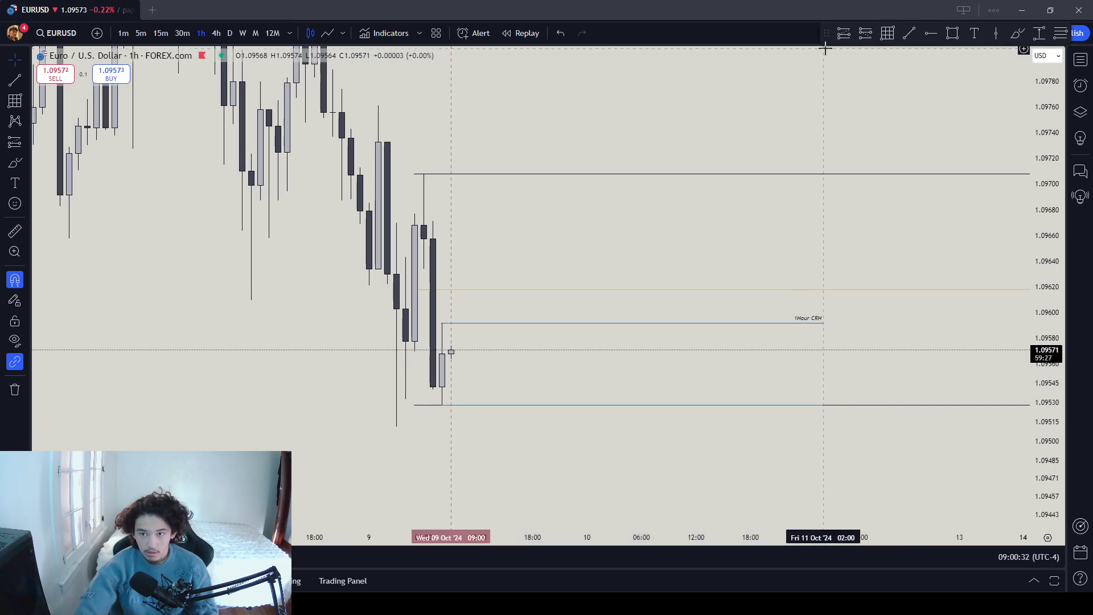
pyautogui.click(813, 407)
pyautogui.click(845, 34)
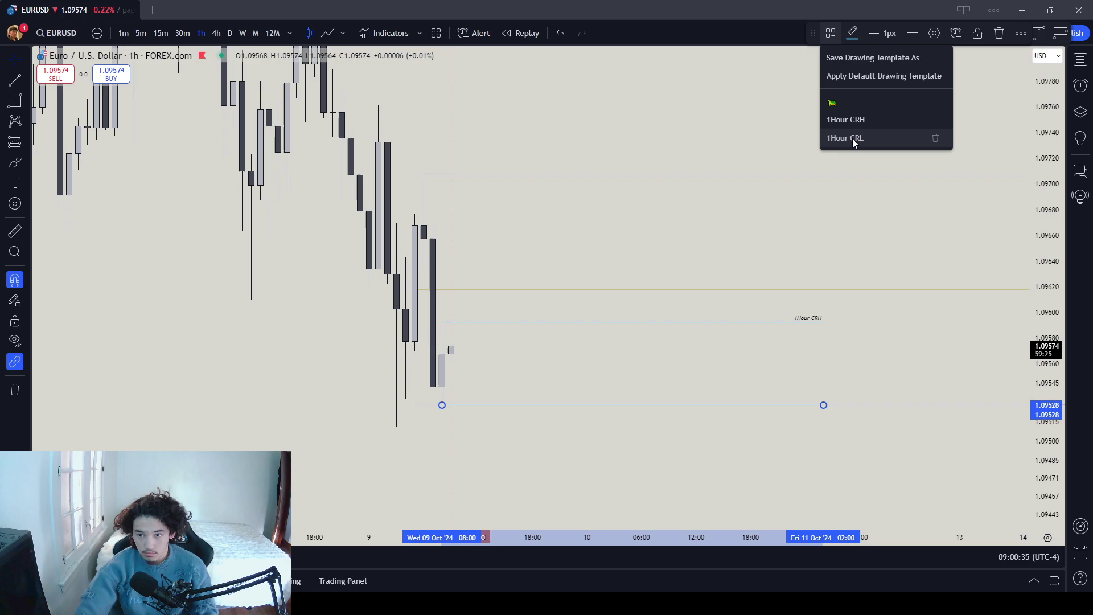
pyautogui.click(852, 139)
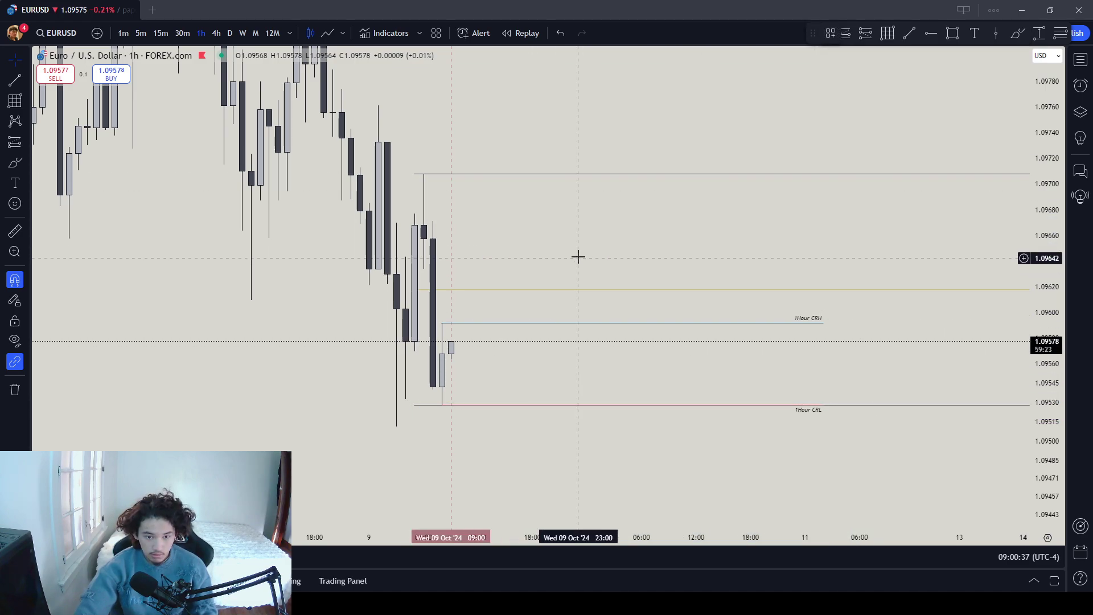
# Pan the EURUSD chart down and back up, then switch it to the 15m timeframe
pyautogui.moveTo(507, 292); pyautogui.dragTo(512, 359)
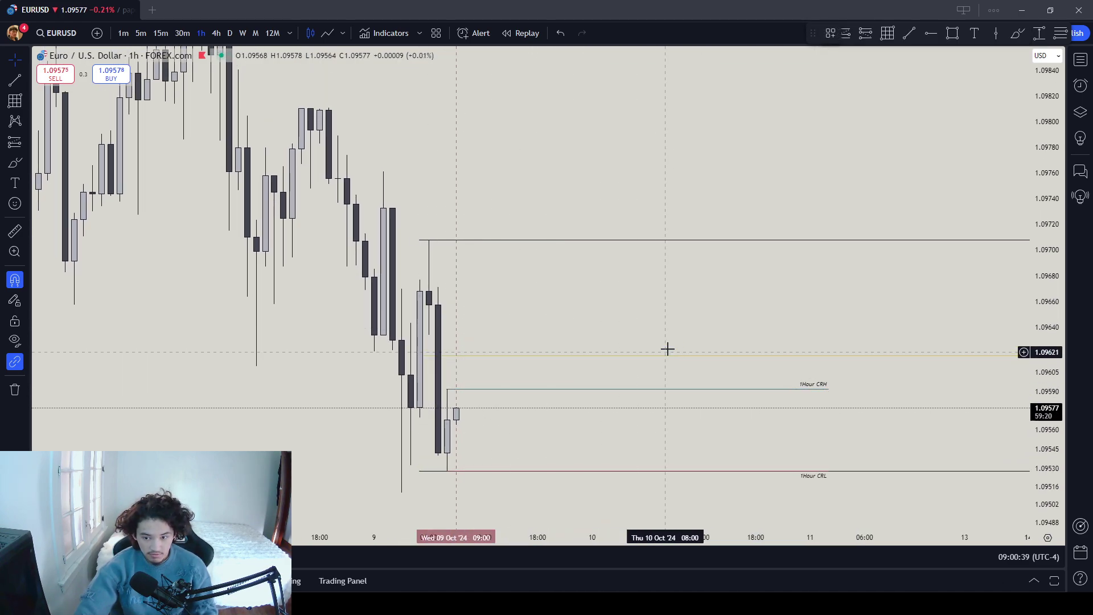
pyautogui.moveTo(553, 317); pyautogui.dragTo(540, 249)
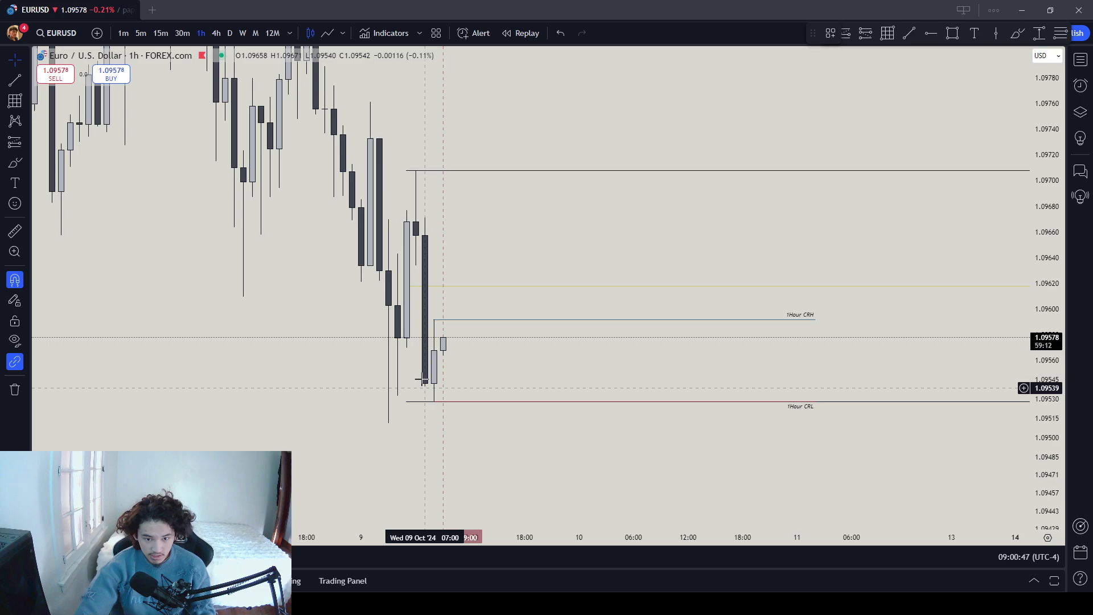
pyautogui.click(161, 32)
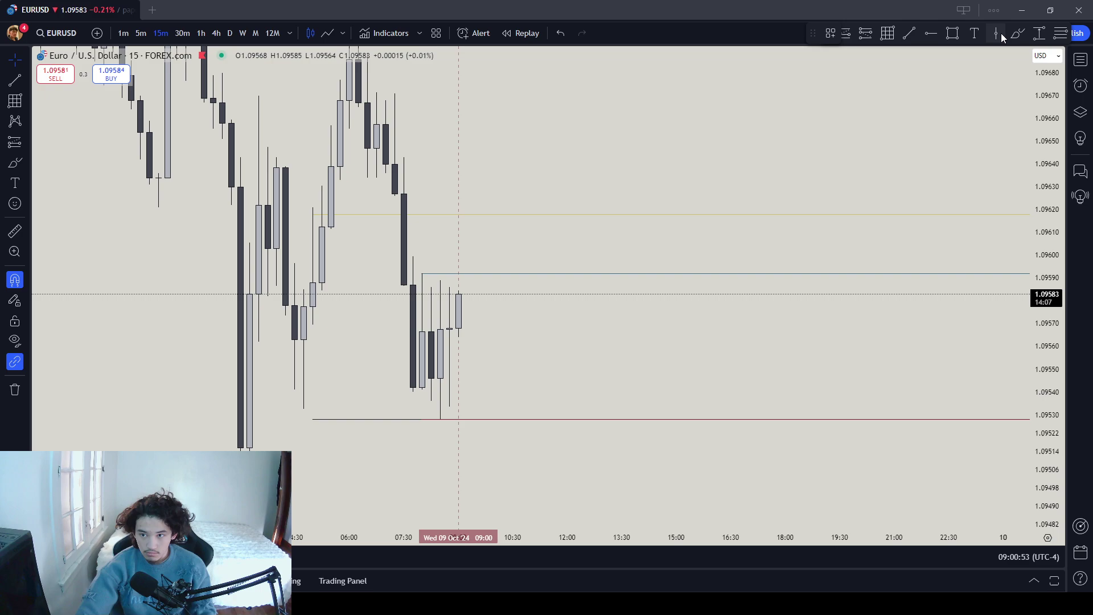
# Draw a trend line at the 15-minute high just below 1Hour CRH and recolour it
pyautogui.click(914, 34)
pyautogui.click(441, 283)
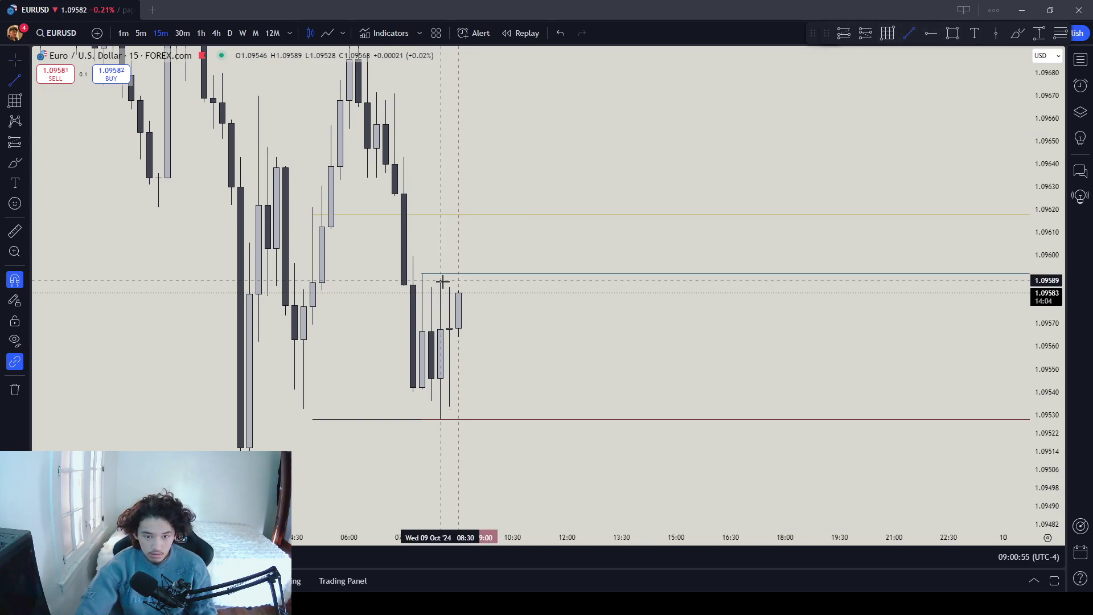
pyautogui.click(873, 306)
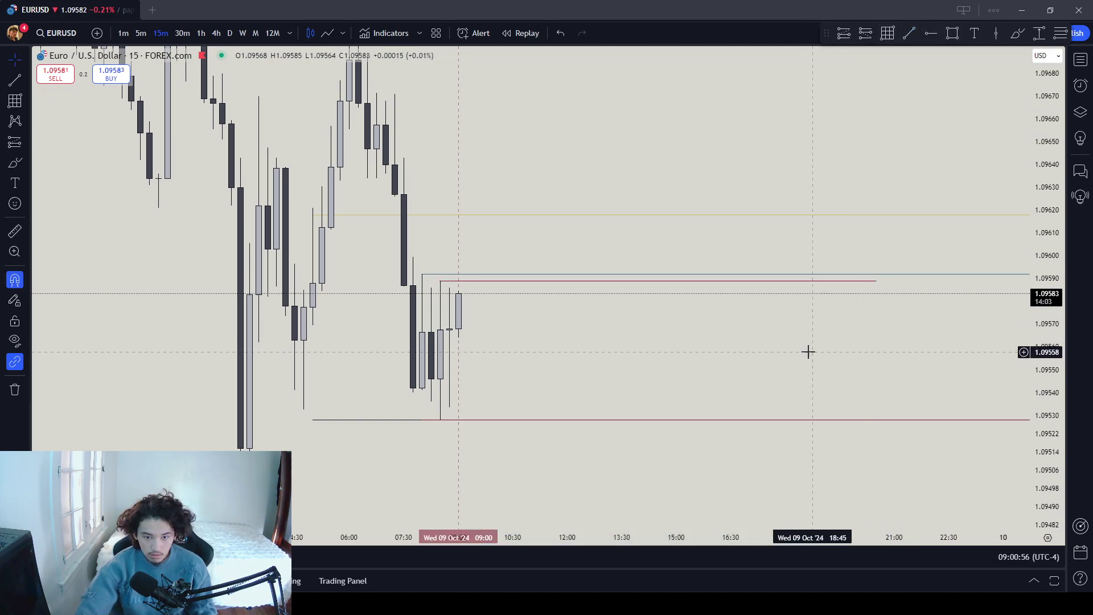
pyautogui.click(785, 281)
pyautogui.click(831, 32)
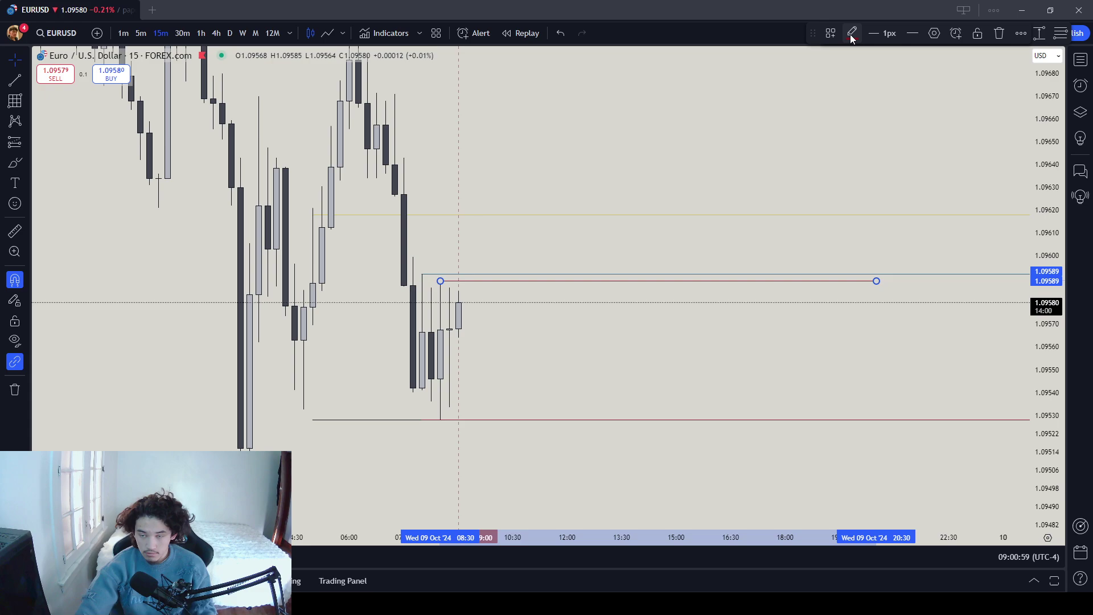
pyautogui.click(851, 32)
pyautogui.moveTo(947, 221); pyautogui.dragTo(944, 194)
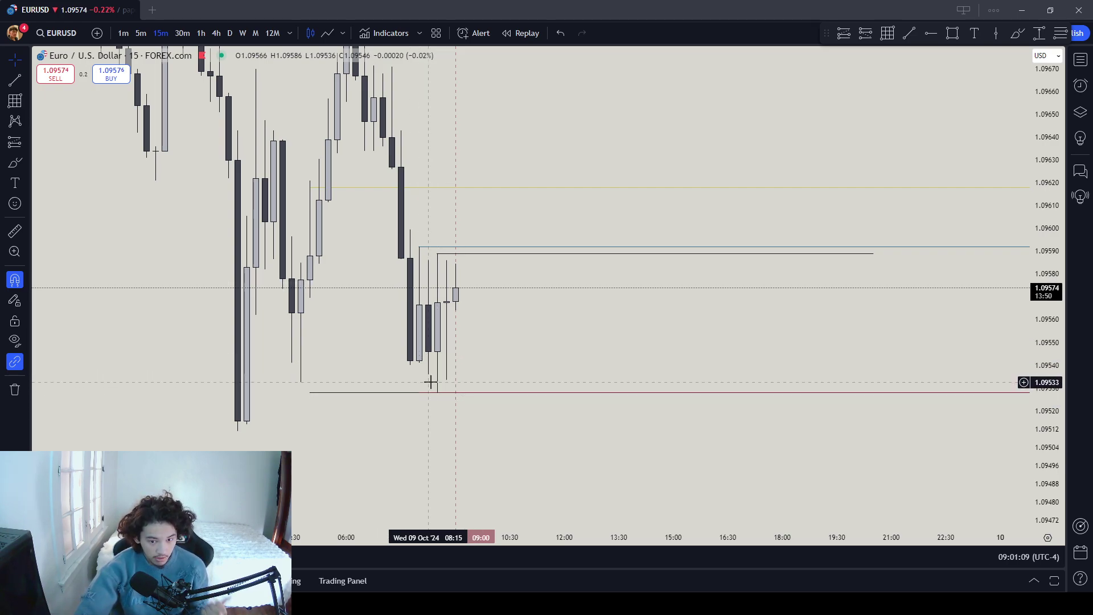
# Check the 1h chart, return to 15m, and trace a line over the 1Hour CRL level
pyautogui.click(199, 34)
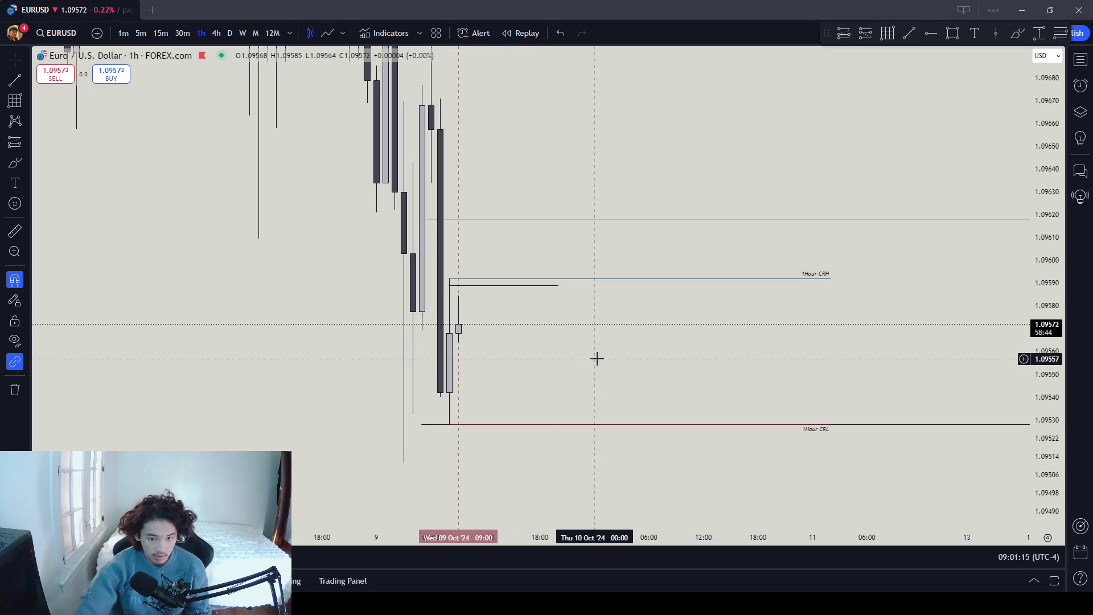
pyautogui.click(161, 32)
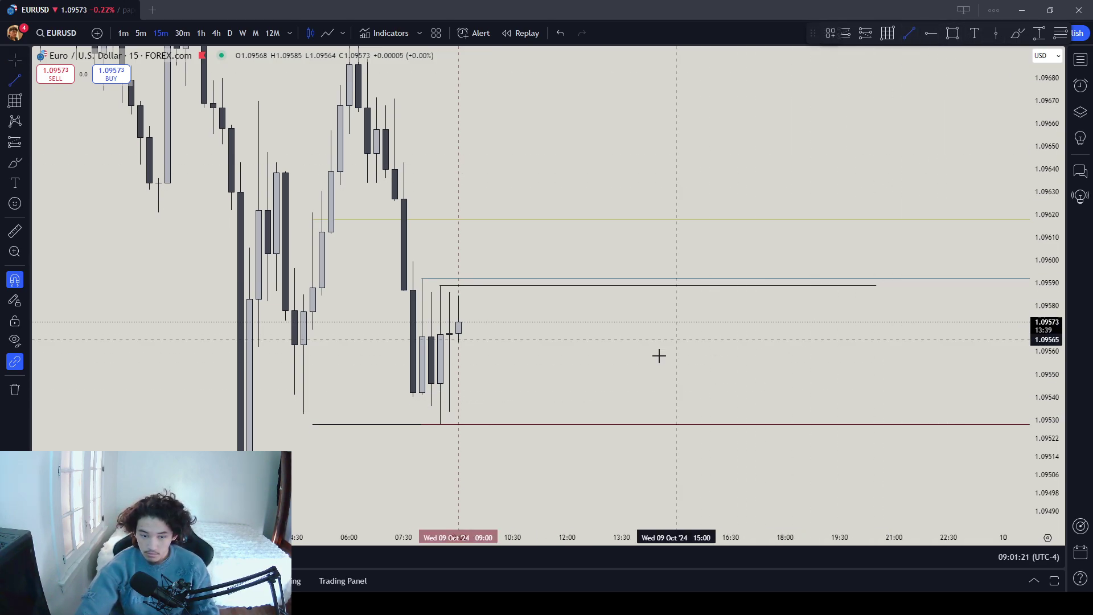
pyautogui.click(440, 424)
pyautogui.click(719, 425)
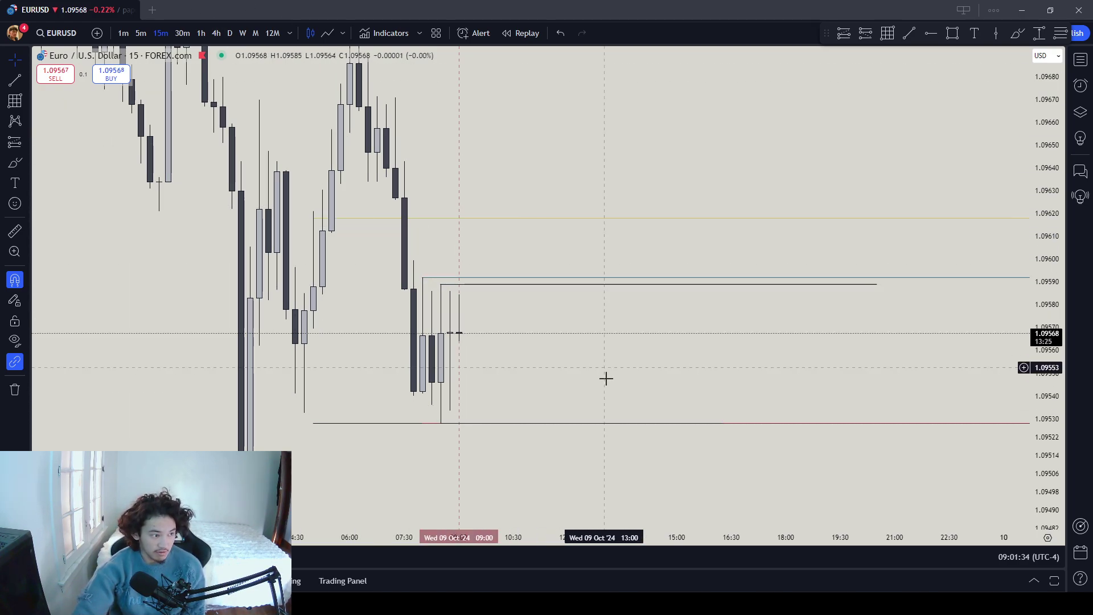
pyautogui.moveTo(509, 336); pyautogui.dragTo(504, 400)
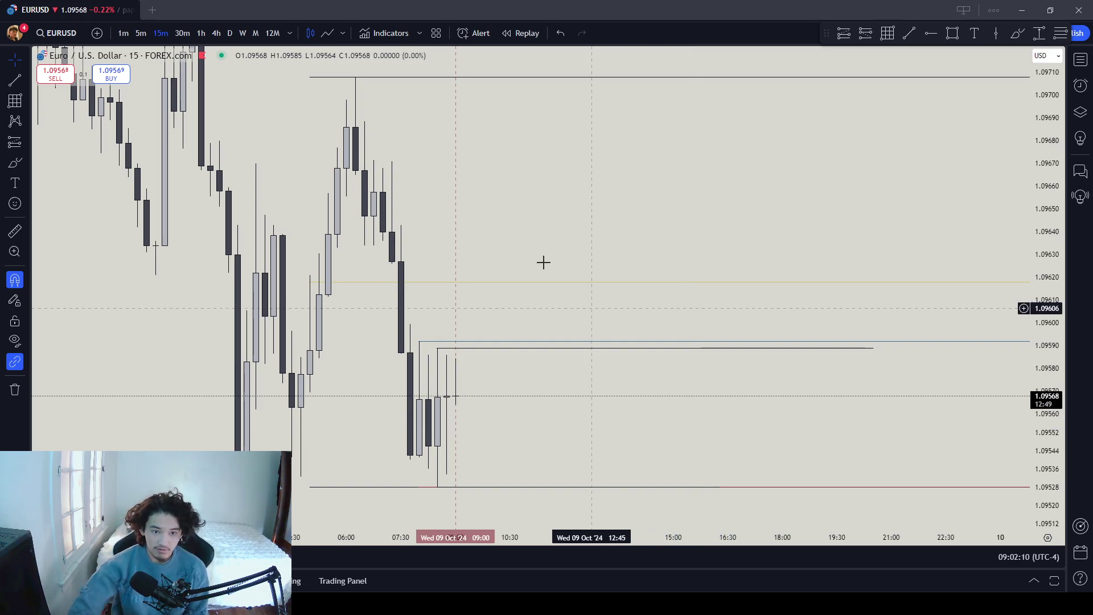
pyautogui.click(201, 33)
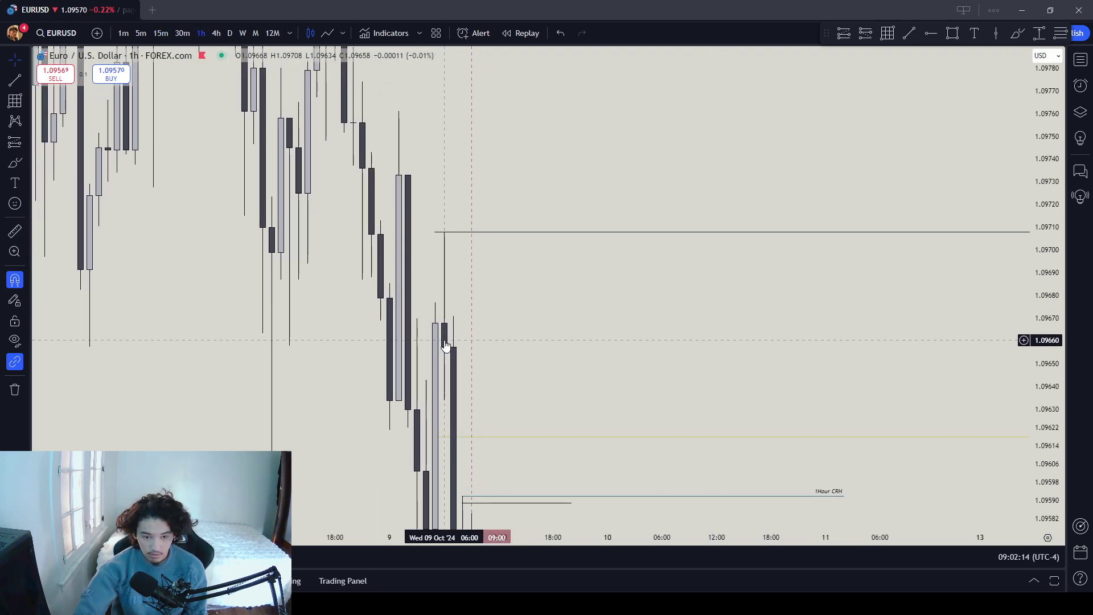
pyautogui.click(161, 33)
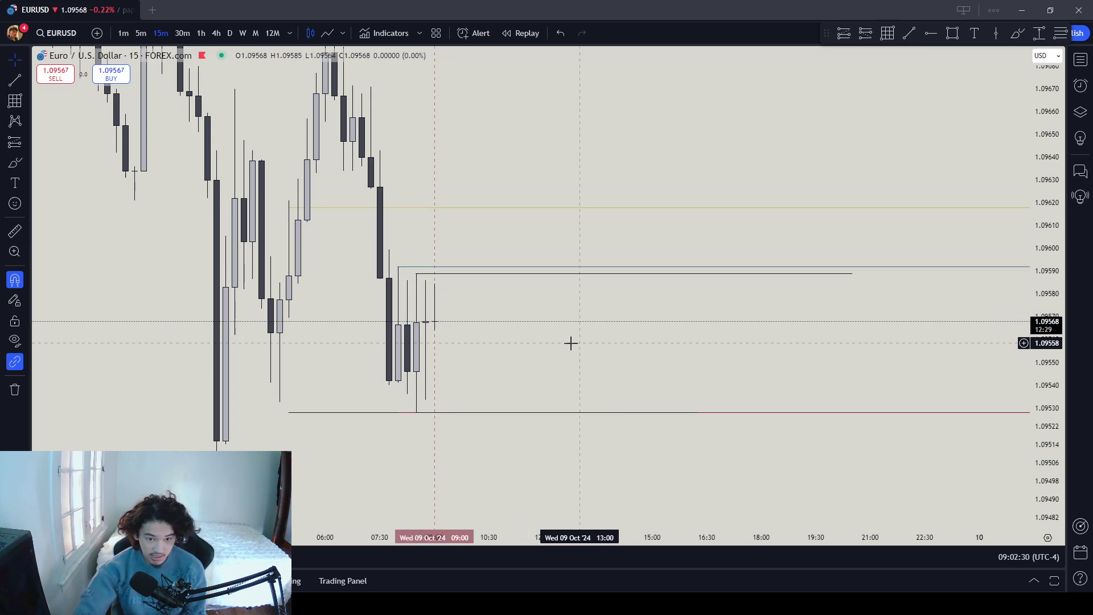
pyautogui.moveTo(372, 261); pyautogui.dragTo(387, 355)
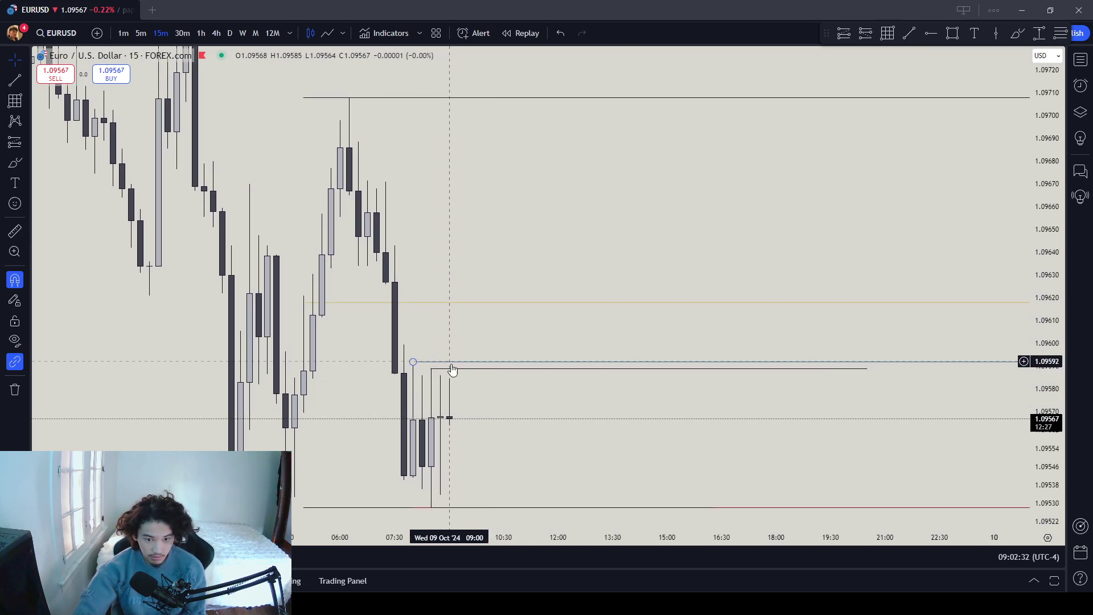
pyautogui.moveTo(534, 409); pyautogui.dragTo(527, 342)
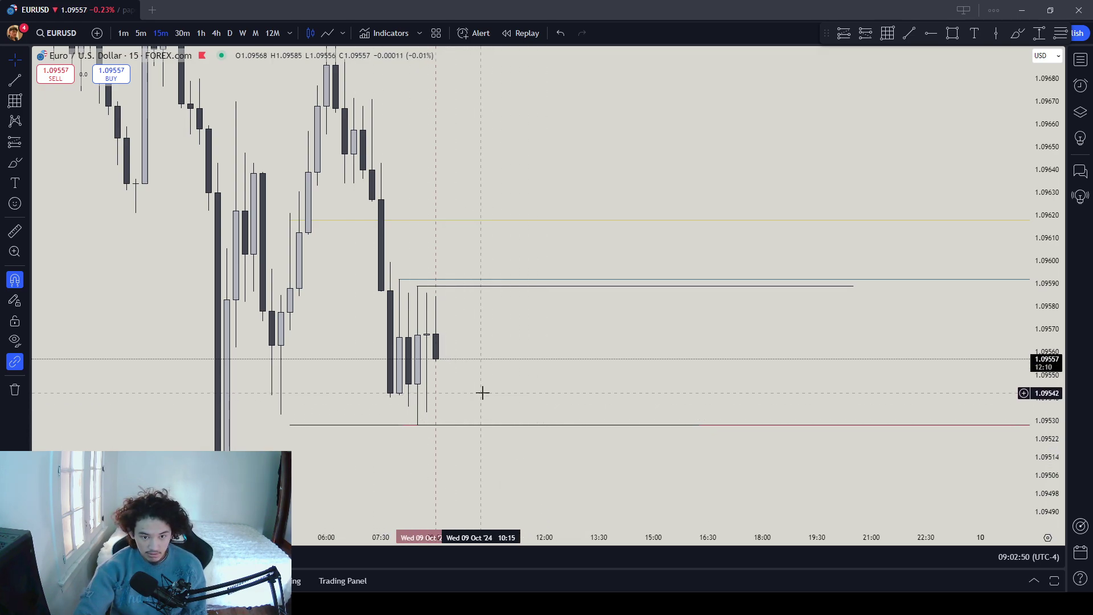
pyautogui.moveTo(475, 384); pyautogui.dragTo(496, 464)
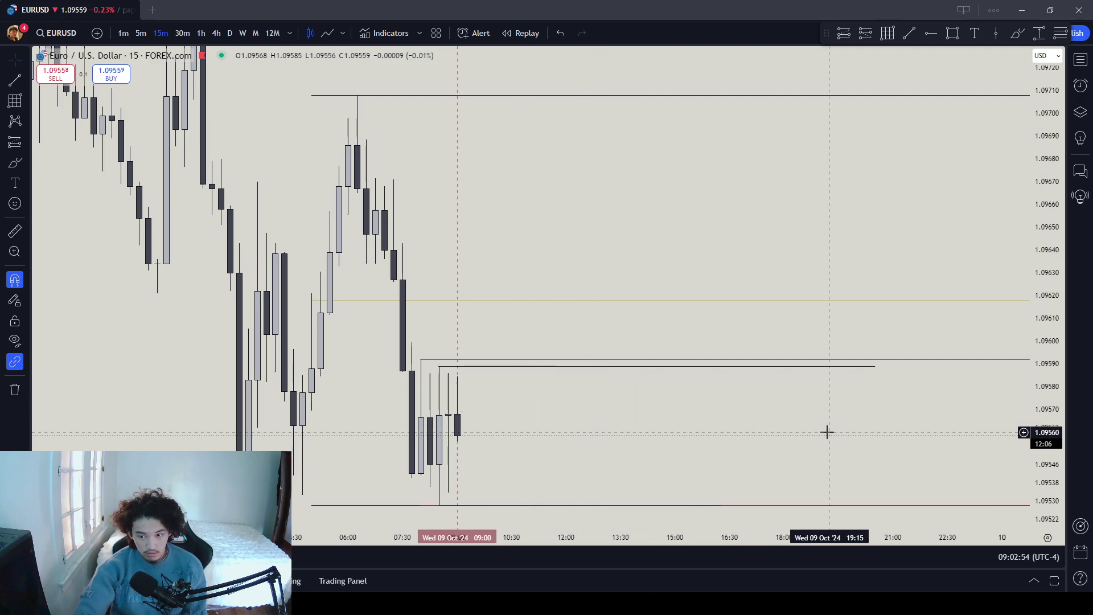
pyautogui.moveTo(826, 431); pyautogui.dragTo(753, 405)
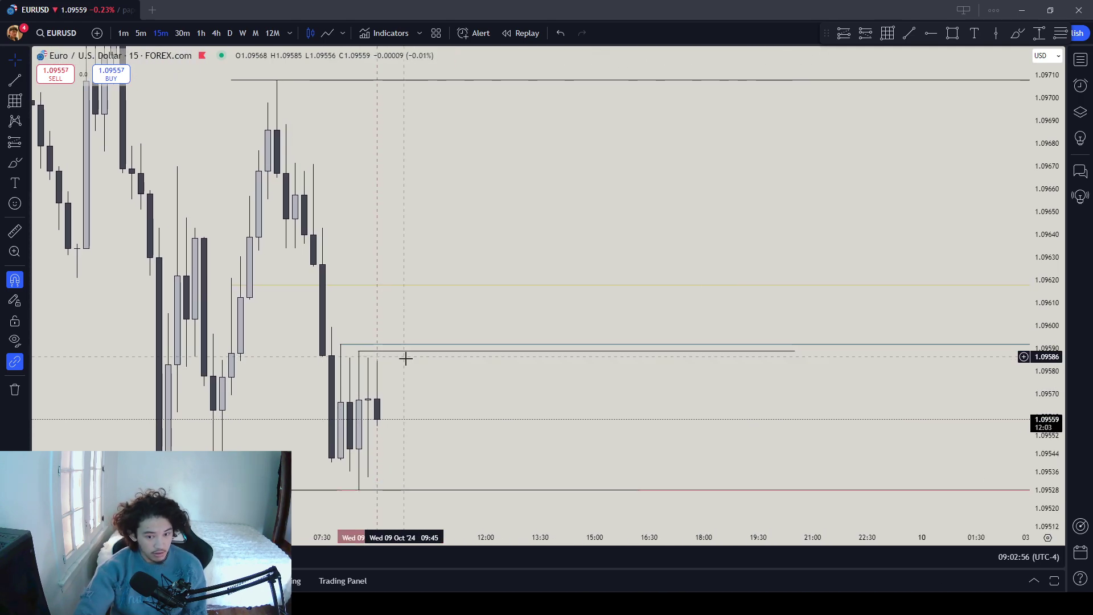
pyautogui.click(359, 351)
pyautogui.click(456, 419)
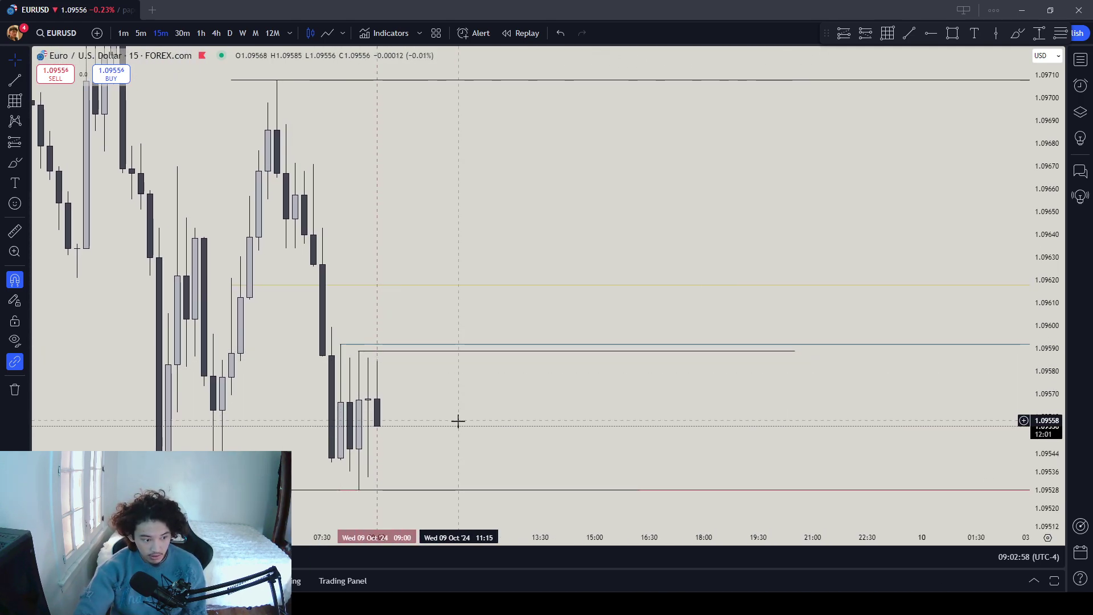